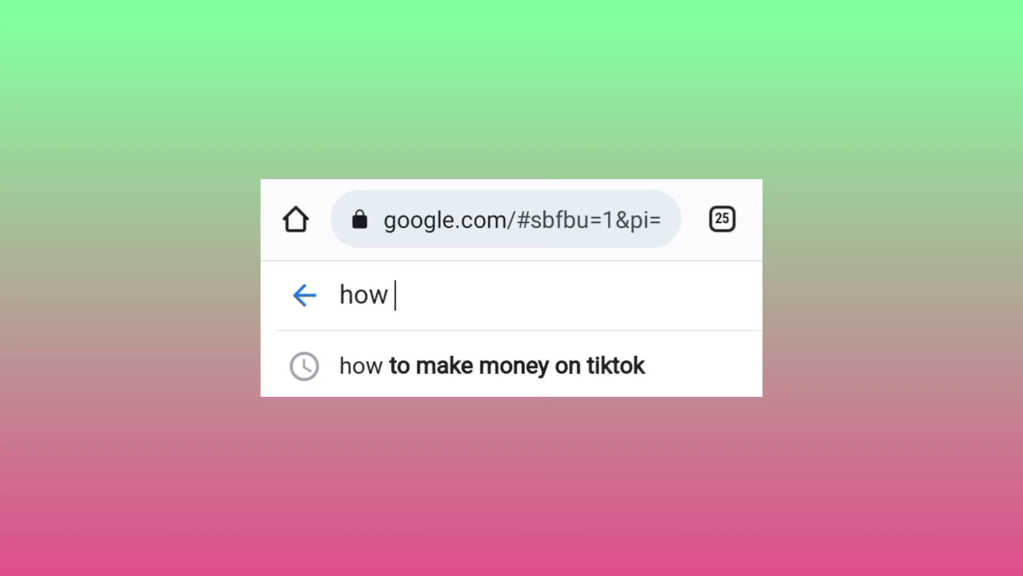
# Step: Replace the Google search text with hostchecker.net
pyautogui.press('BackSpace')
pyautogui.press('BackSpace')
pyautogui.press('BackSpace')
pyautogui.press('BackSpace')
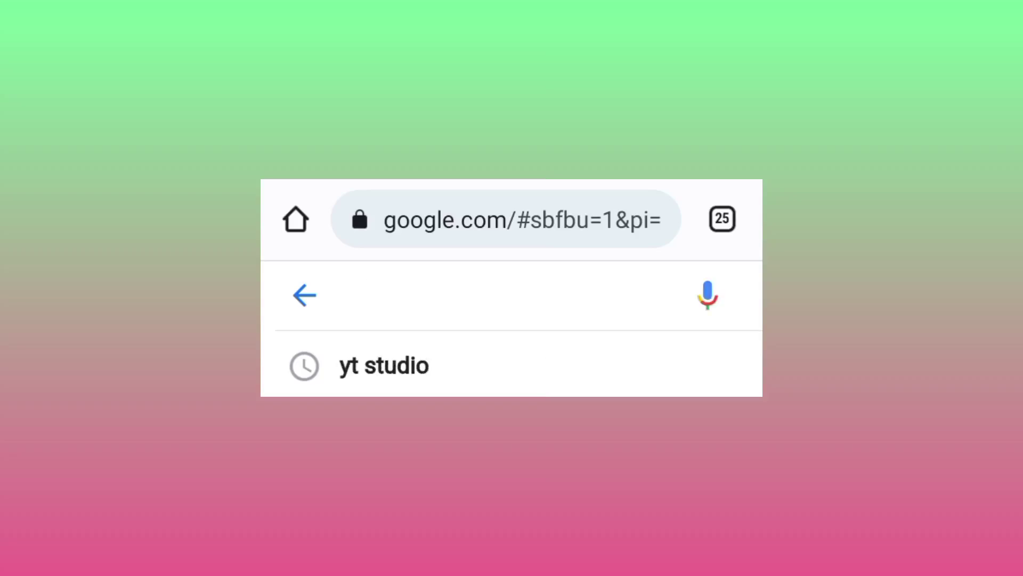
pyautogui.write('host')
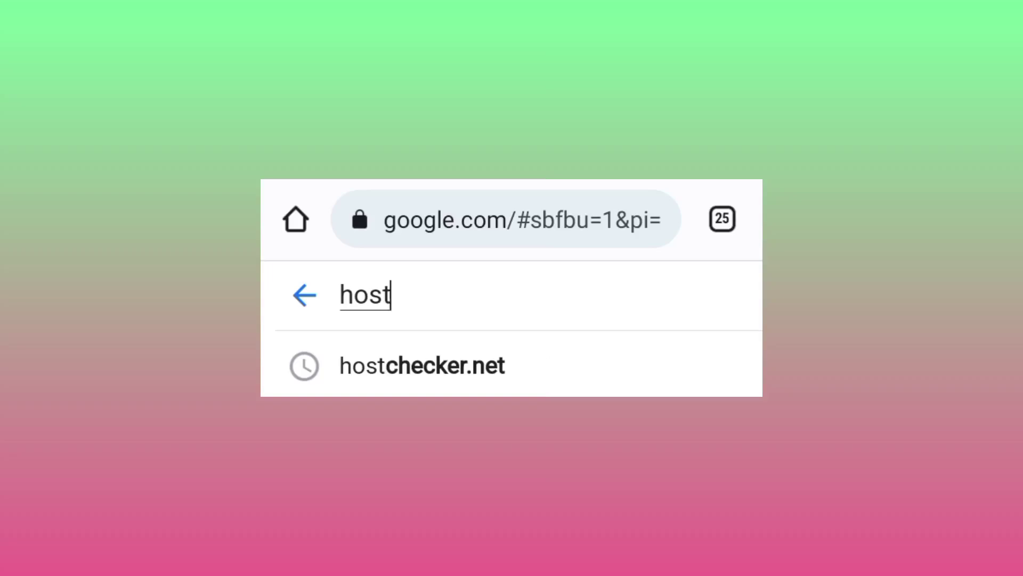
pyautogui.write('chec')
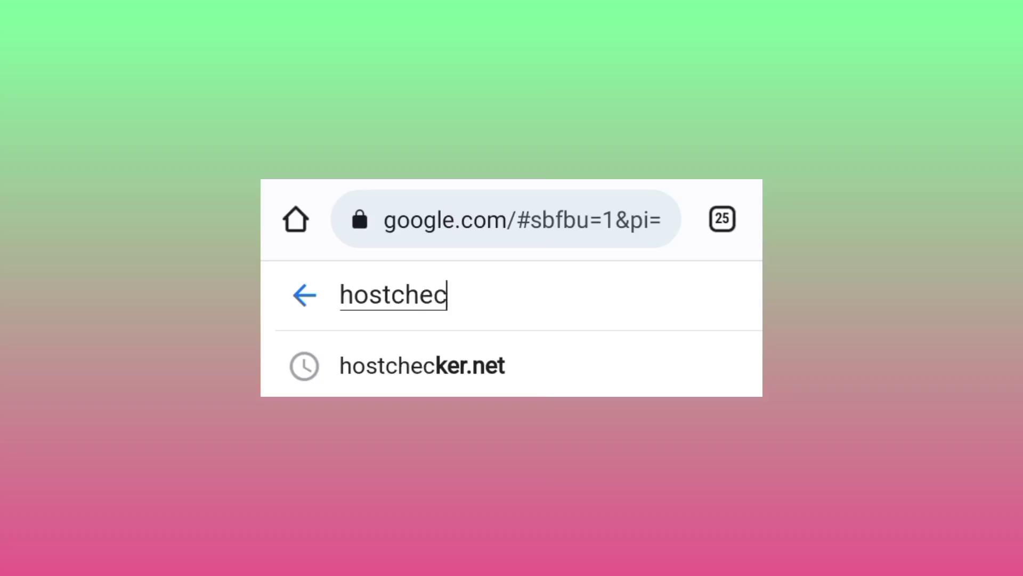
pyautogui.write('ker.net')
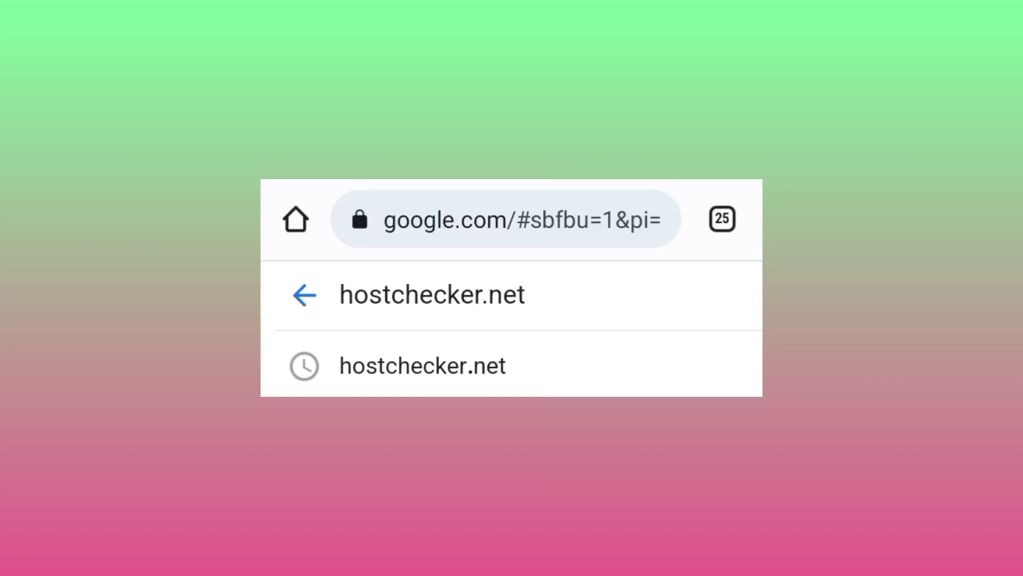
# Step: Go to hostchecker.net and bring its empty hostname input into view
pyautogui.press('Return')
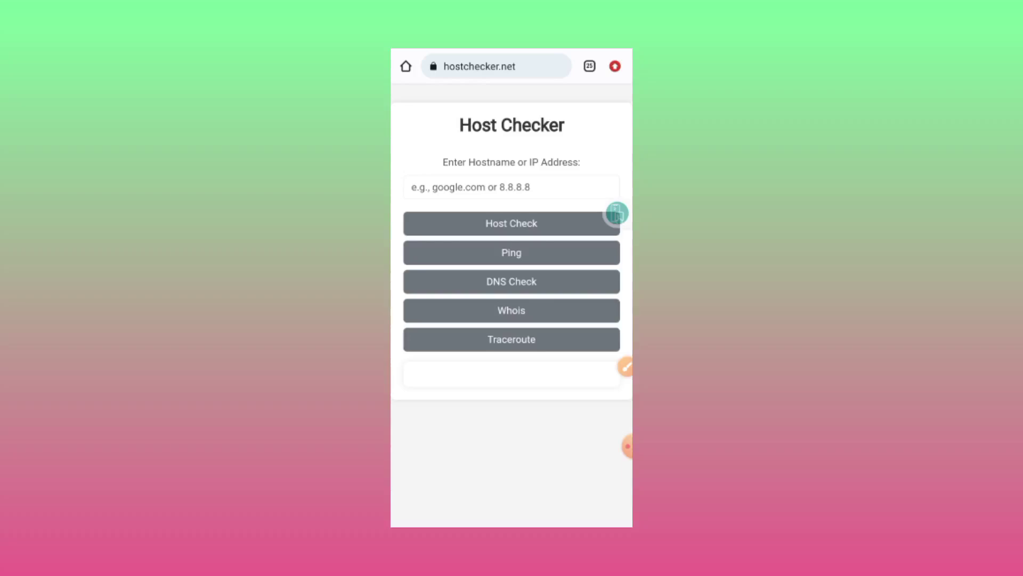
pyautogui.click(627, 367)
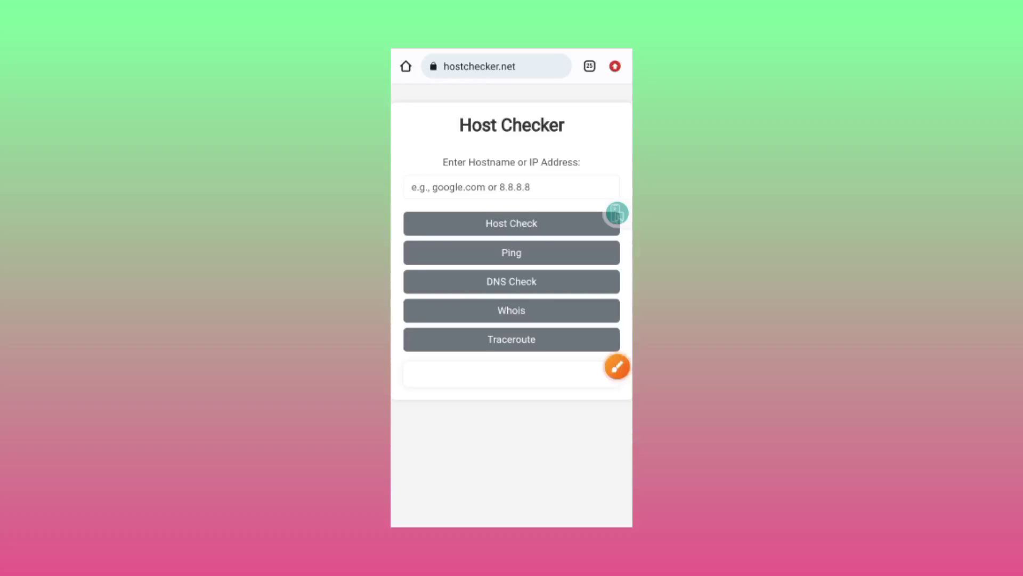
pyautogui.click(570, 501)
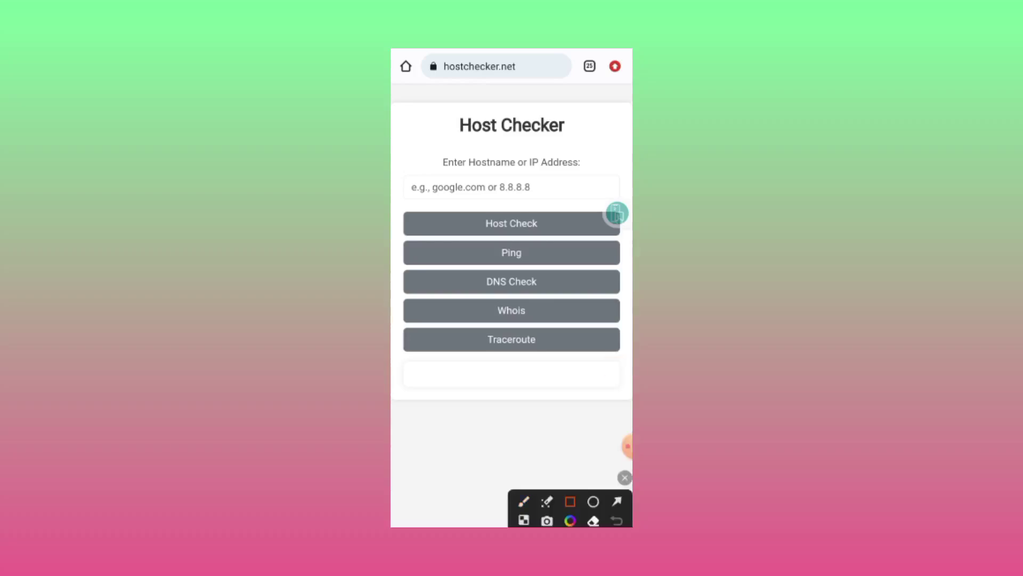
pyautogui.moveTo(563, 176); pyautogui.dragTo(407, 200)
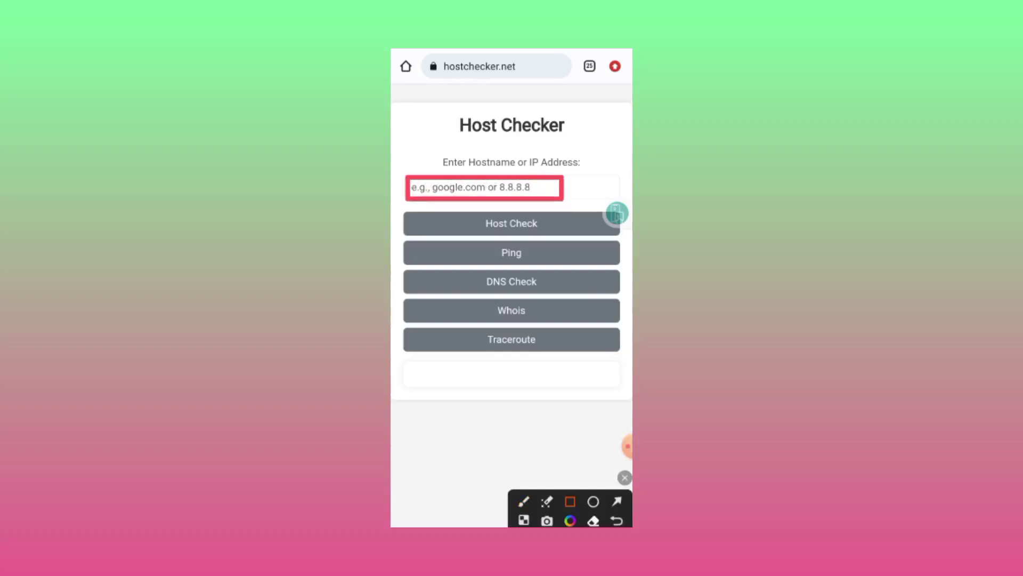
pyautogui.click(624, 477)
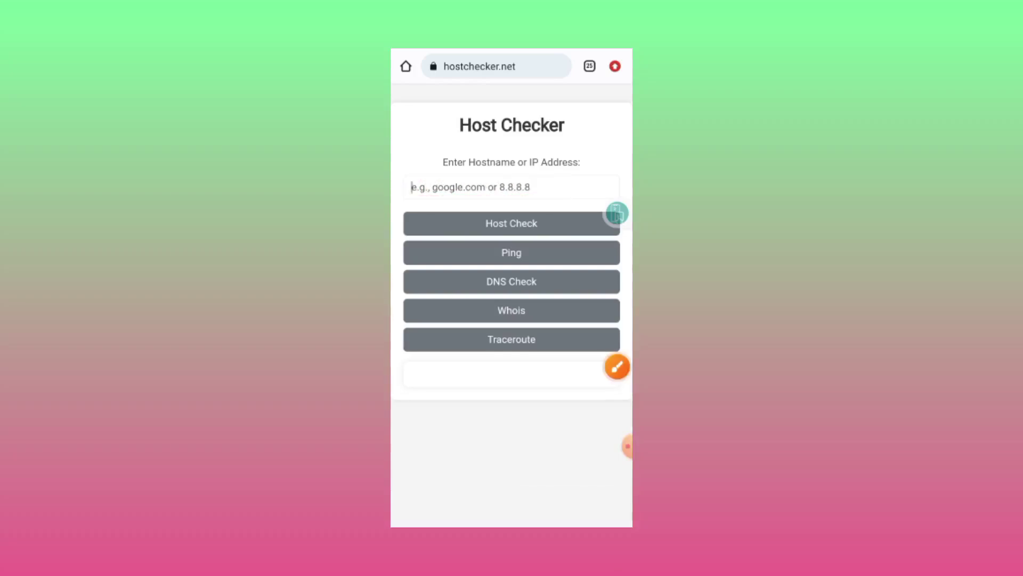
pyautogui.click(480, 187)
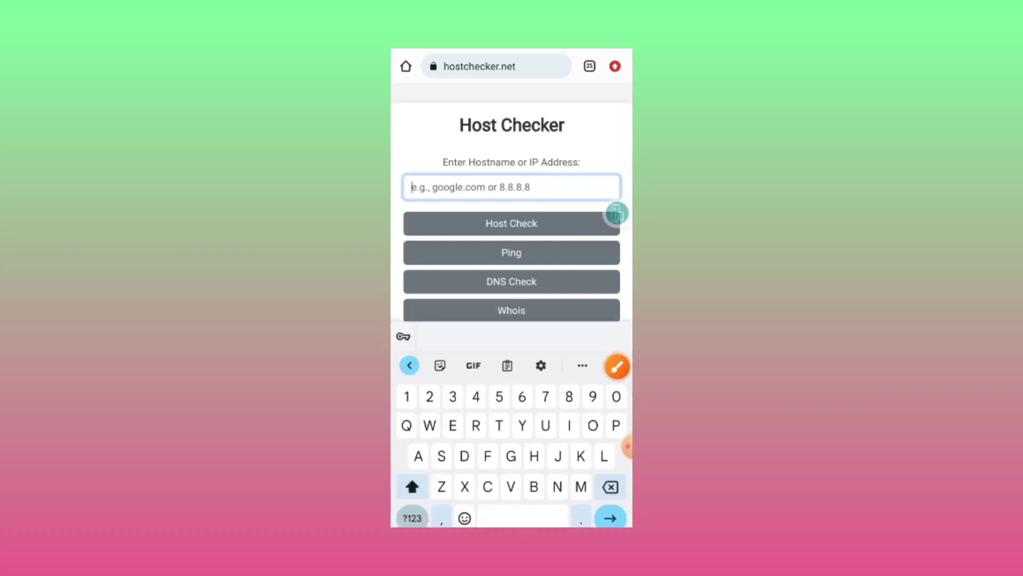
pyautogui.write('www')
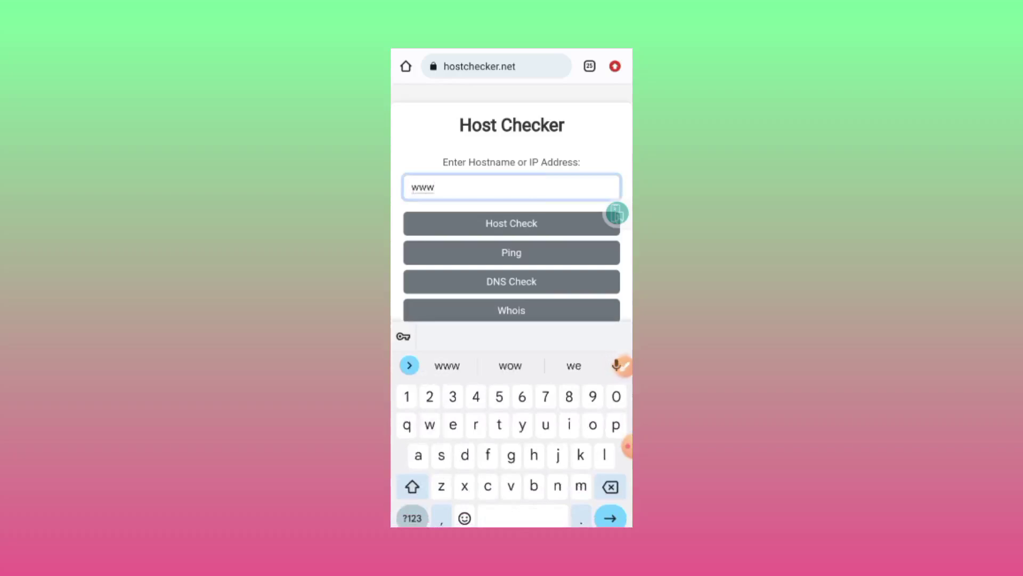
pyautogui.write('.g')
pyautogui.press('BackSpace')
pyautogui.write('.')
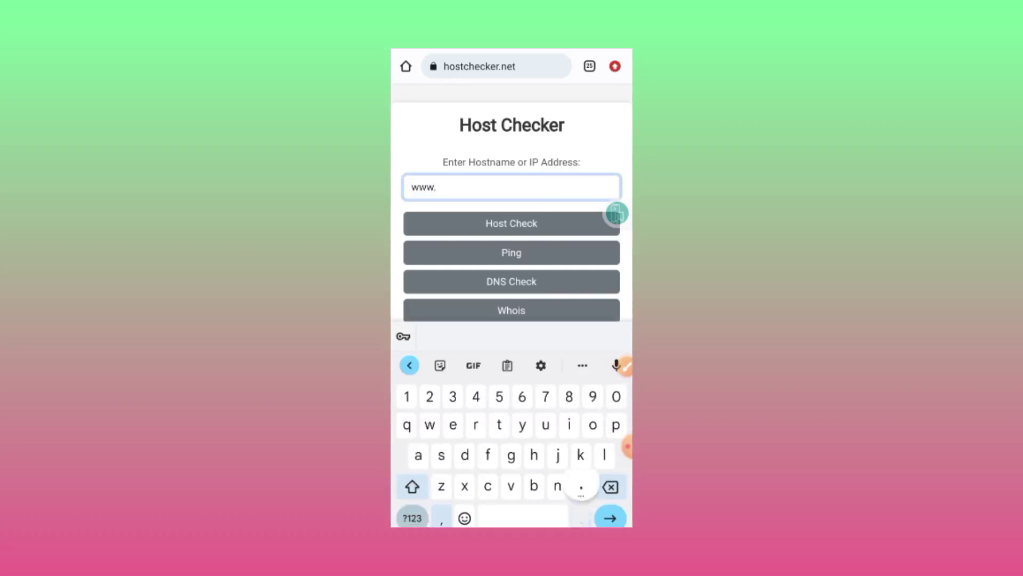
pyautogui.write('g')
pyautogui.write('oo')
pyautogui.write('g')
pyautogui.press('BackSpace')
pyautogui.write('gle.c')
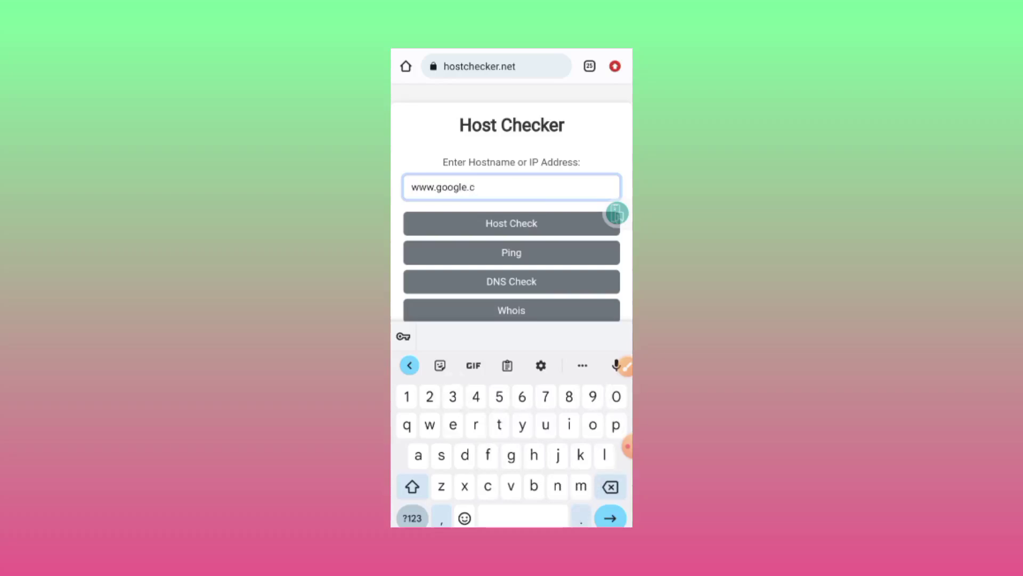
pyautogui.write('om')
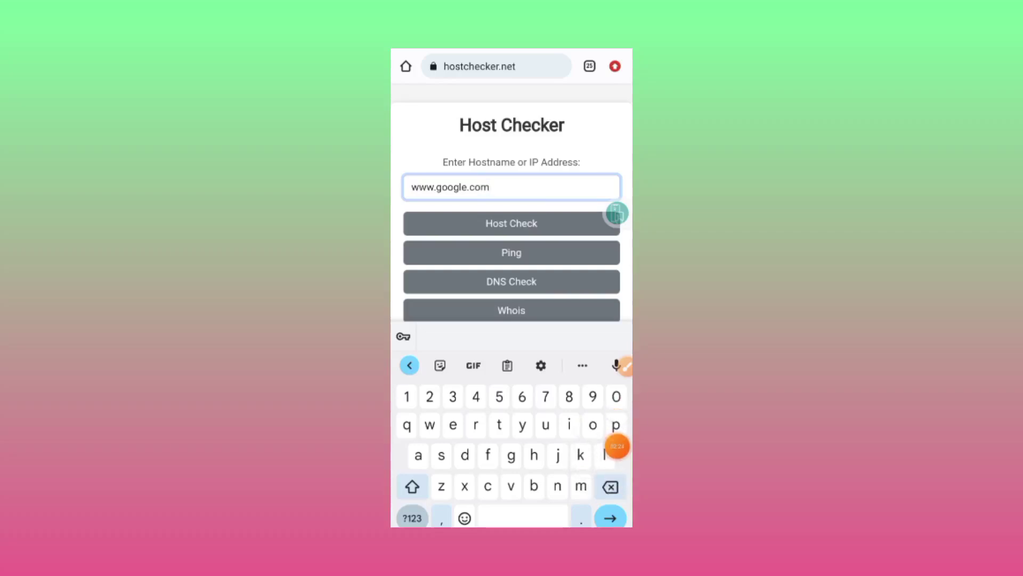
pyautogui.click(619, 366)
pyautogui.click(570, 501)
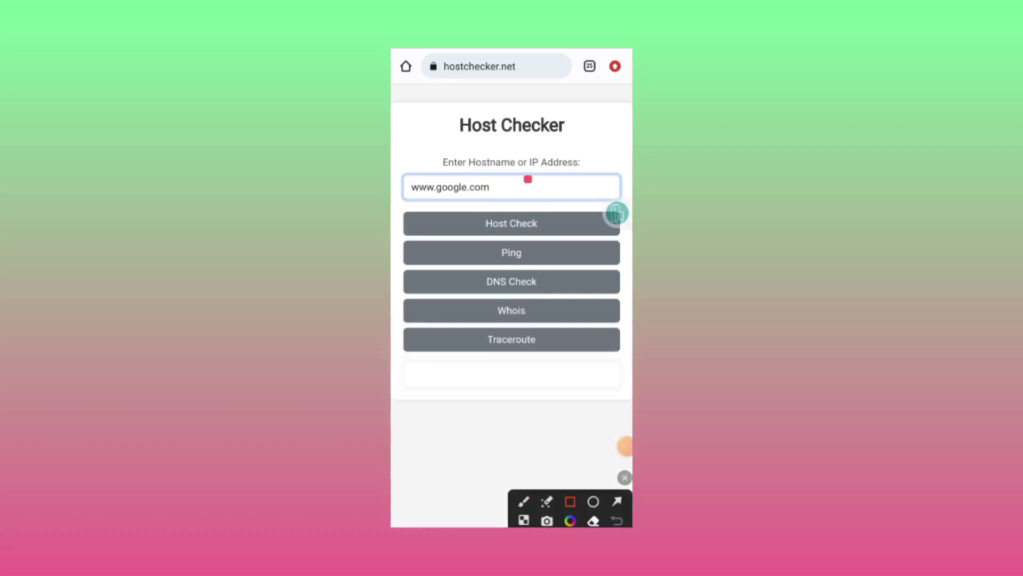
pyautogui.moveTo(531, 176); pyautogui.dragTo(406, 199)
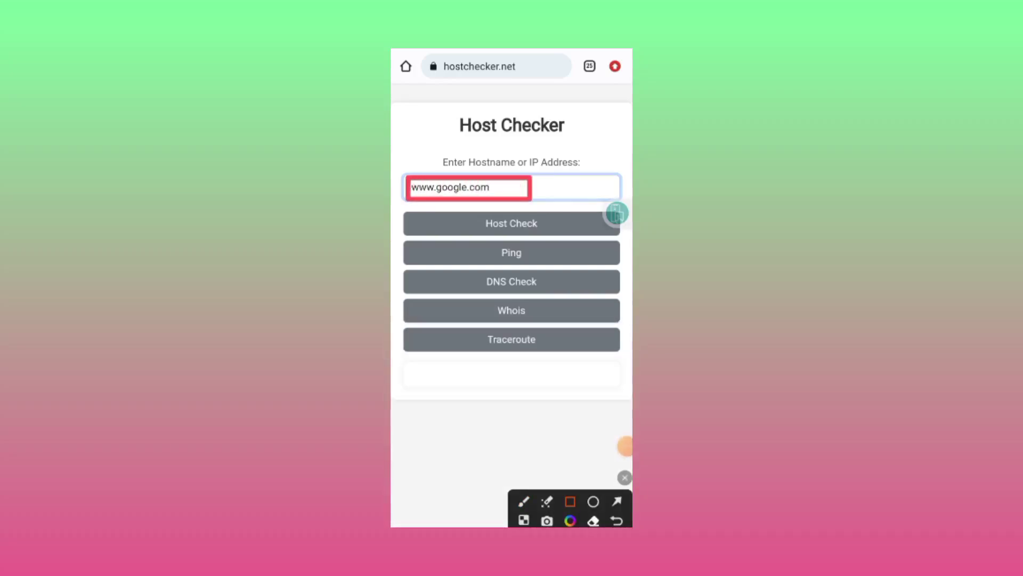
pyautogui.moveTo(555, 216)
pyautogui.mouseDown()
pyautogui.moveTo(566, 220)
pyautogui.moveTo(537, 238)
pyautogui.moveTo(461, 241)
pyautogui.mouseUp()
pyautogui.click(625, 477)
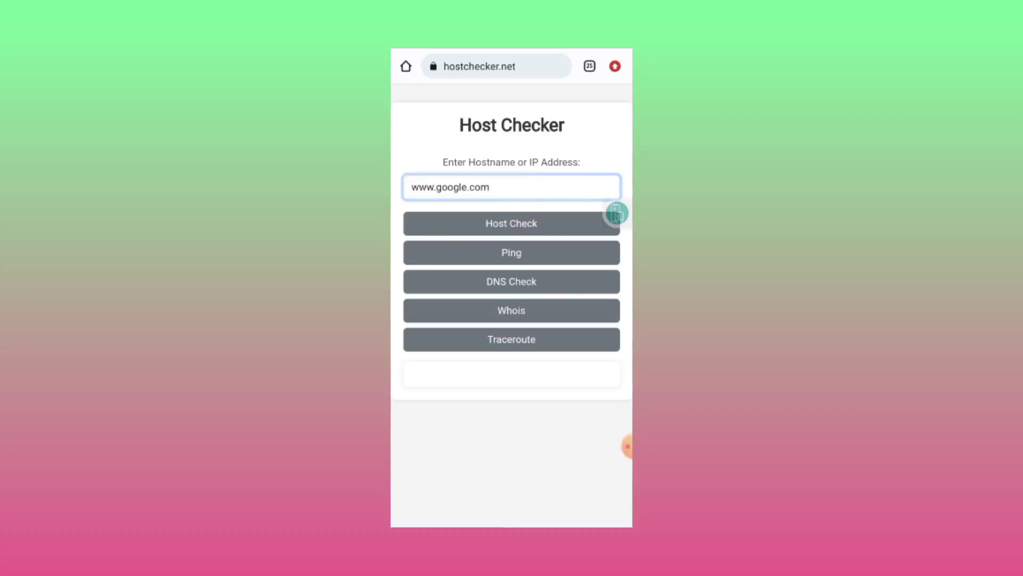
pyautogui.click(512, 223)
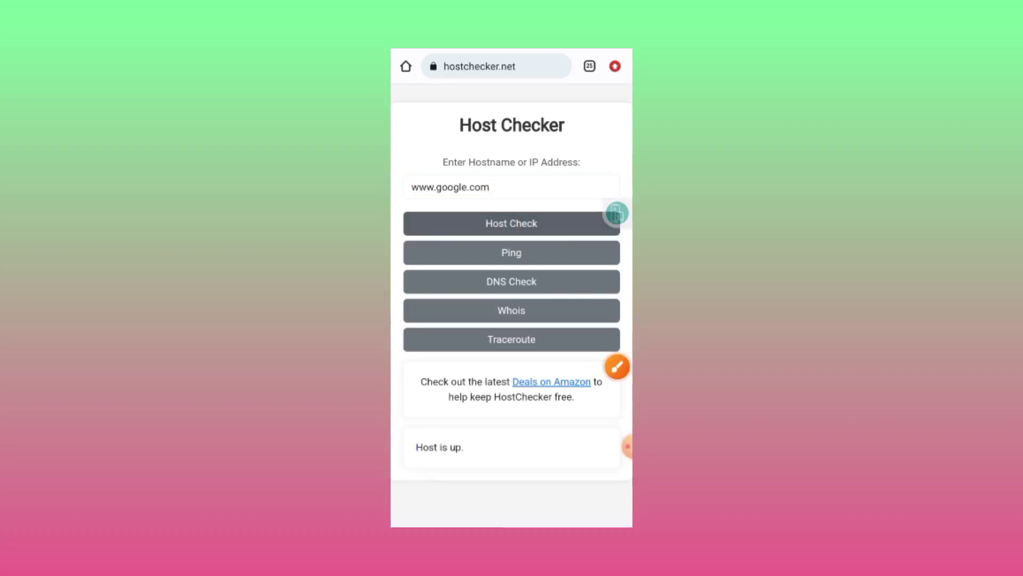
pyautogui.click(617, 367)
pyautogui.click(570, 501)
pyautogui.moveTo(495, 432); pyautogui.dragTo(406, 467)
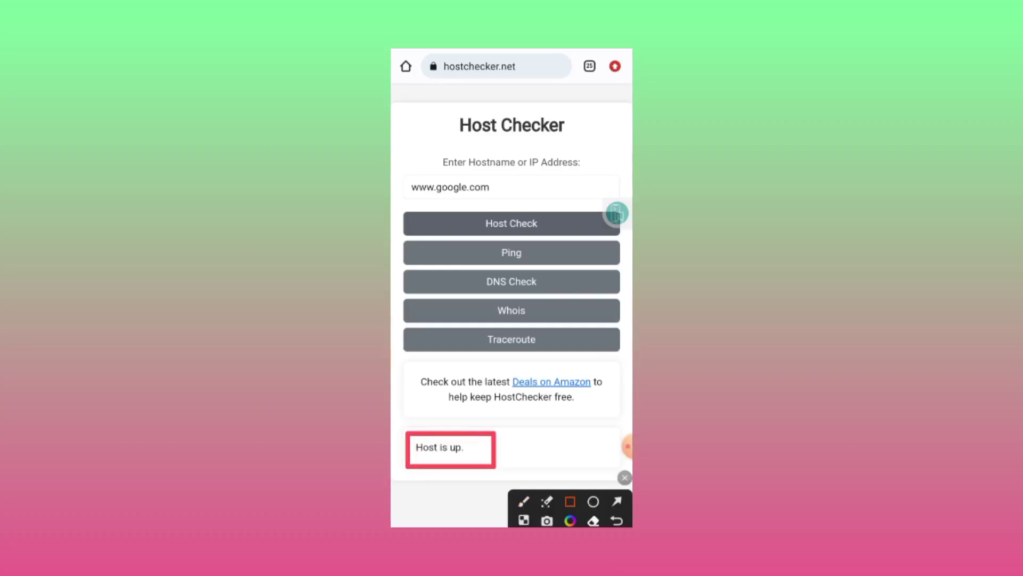
pyautogui.click(617, 501)
pyautogui.moveTo(577, 433); pyautogui.dragTo(482, 440)
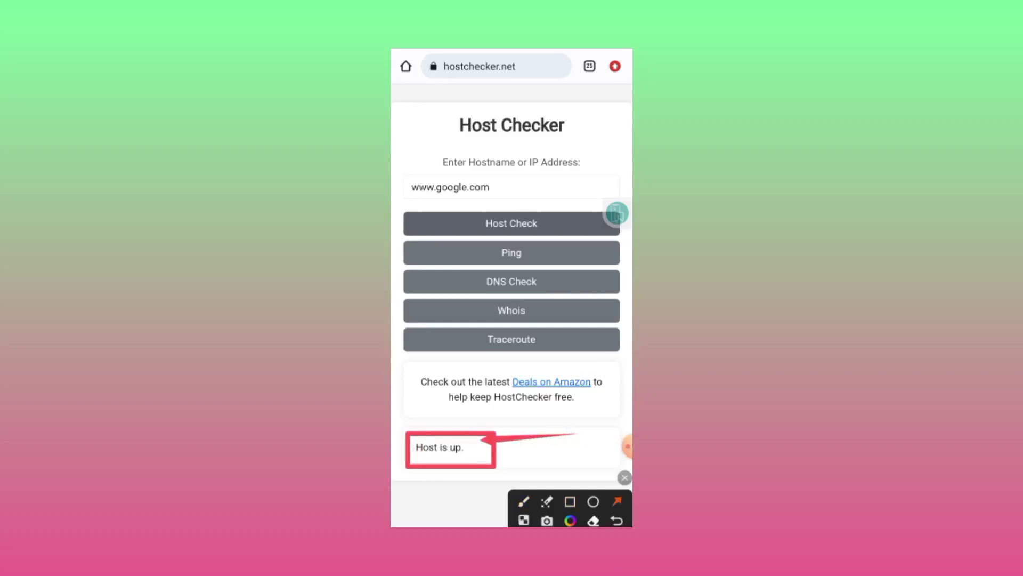
pyautogui.click(617, 520)
pyautogui.click(616, 520)
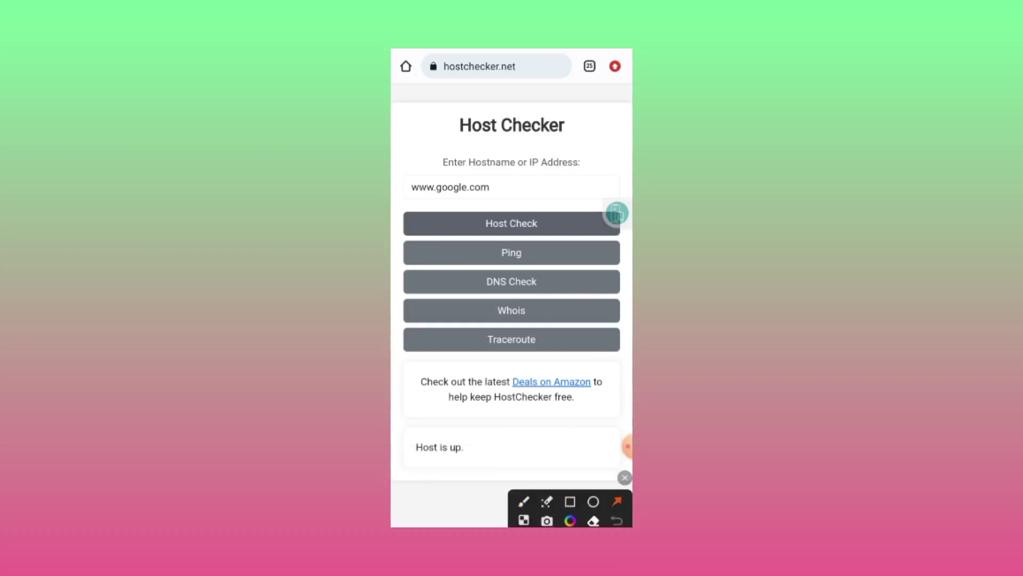
pyautogui.moveTo(566, 450); pyautogui.dragTo(473, 454)
pyautogui.click(570, 501)
pyautogui.moveTo(399, 421)
pyautogui.mouseDown()
pyautogui.moveTo(405, 454)
pyautogui.moveTo(469, 471)
pyautogui.mouseUp()
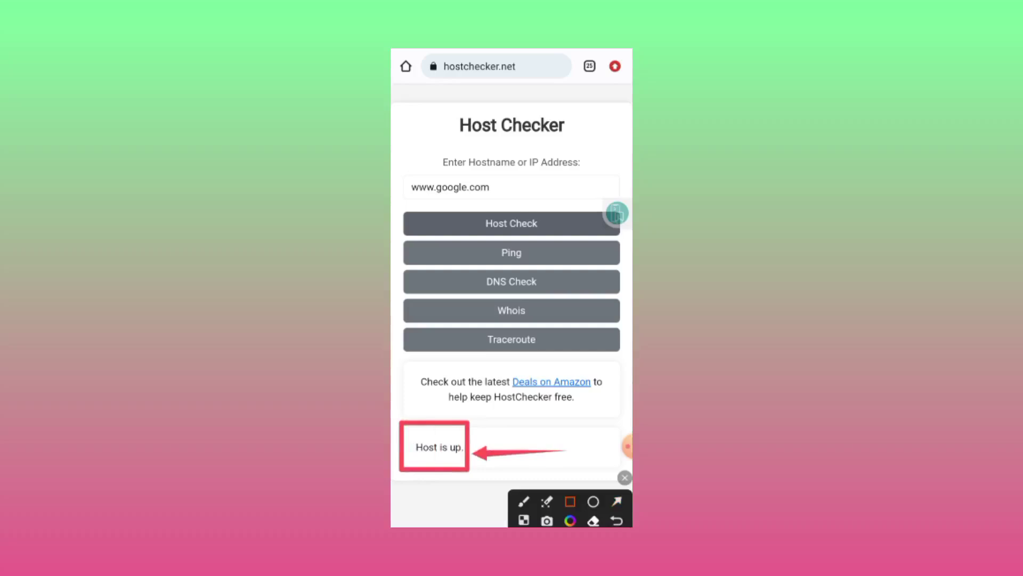
pyautogui.click(624, 477)
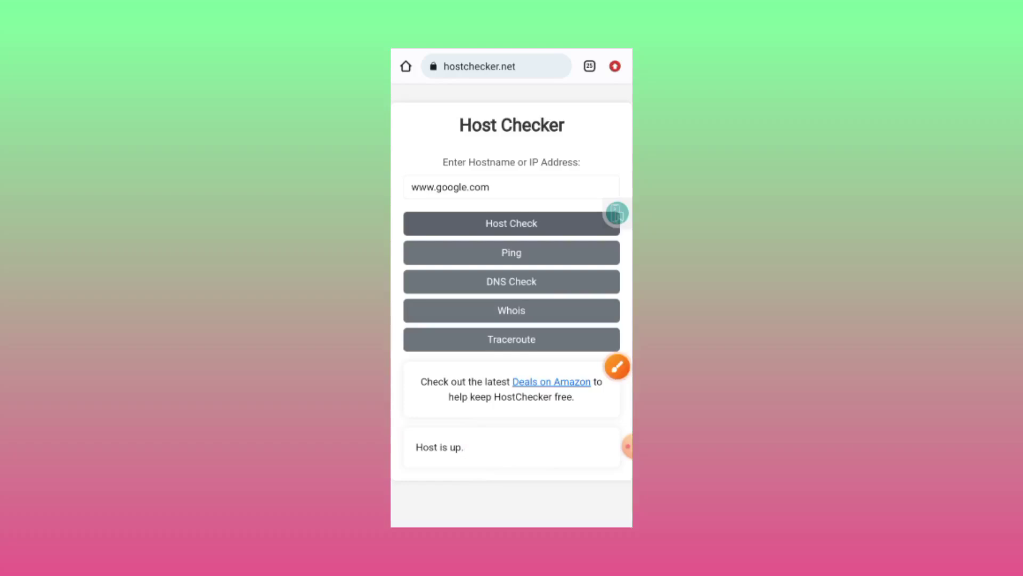
# Step: From the home screen, search the Play Store for starkvpn
pyautogui.press('super')
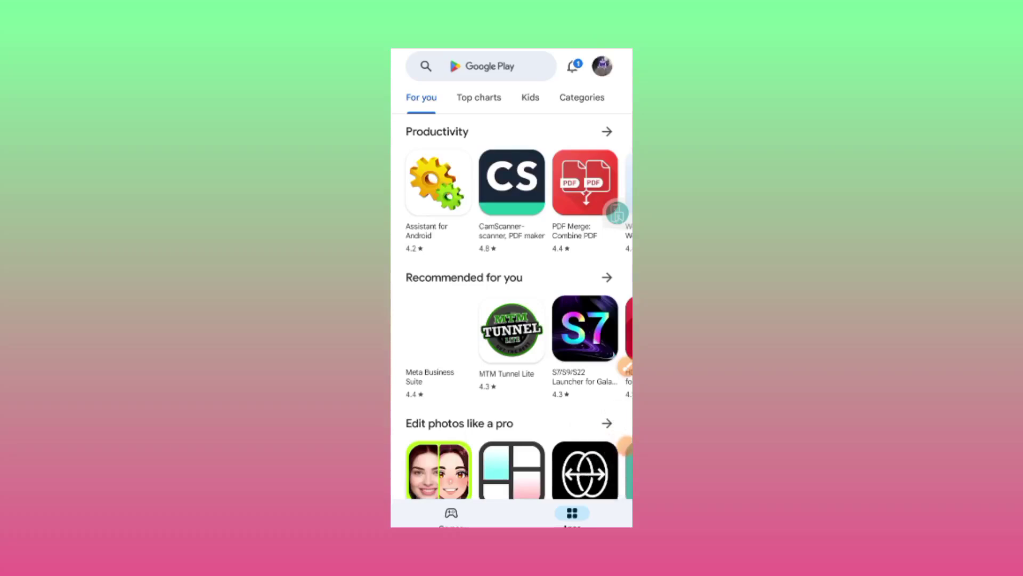
pyautogui.click(482, 66)
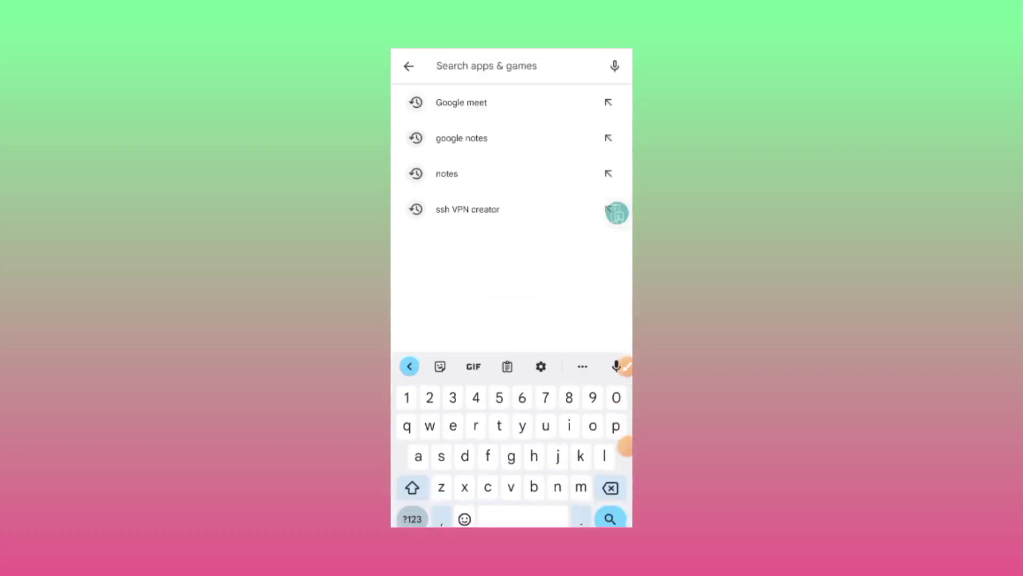
pyautogui.write('stark')
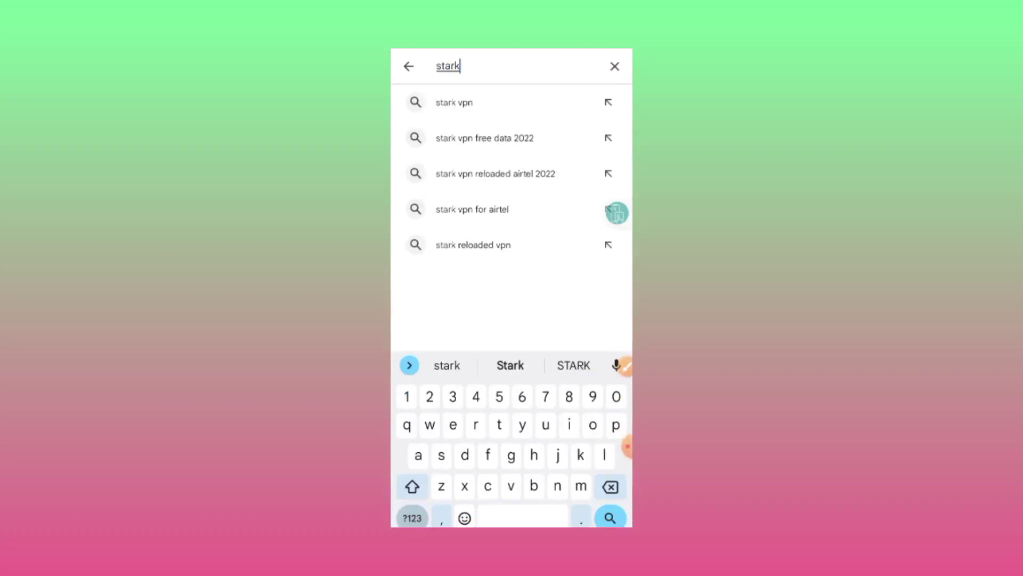
pyautogui.write('vpn')
pyautogui.press('Return')
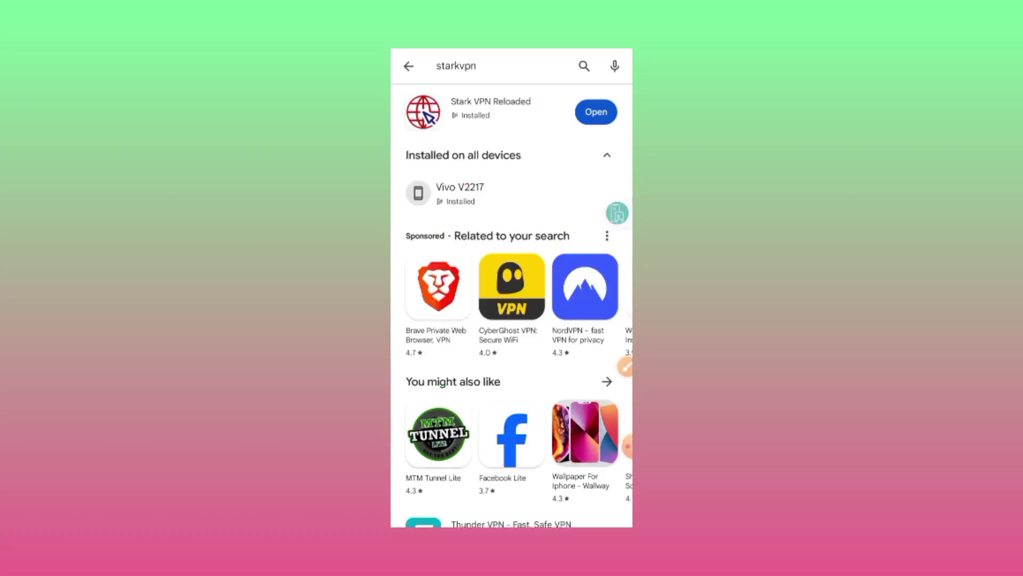
pyautogui.click(491, 109)
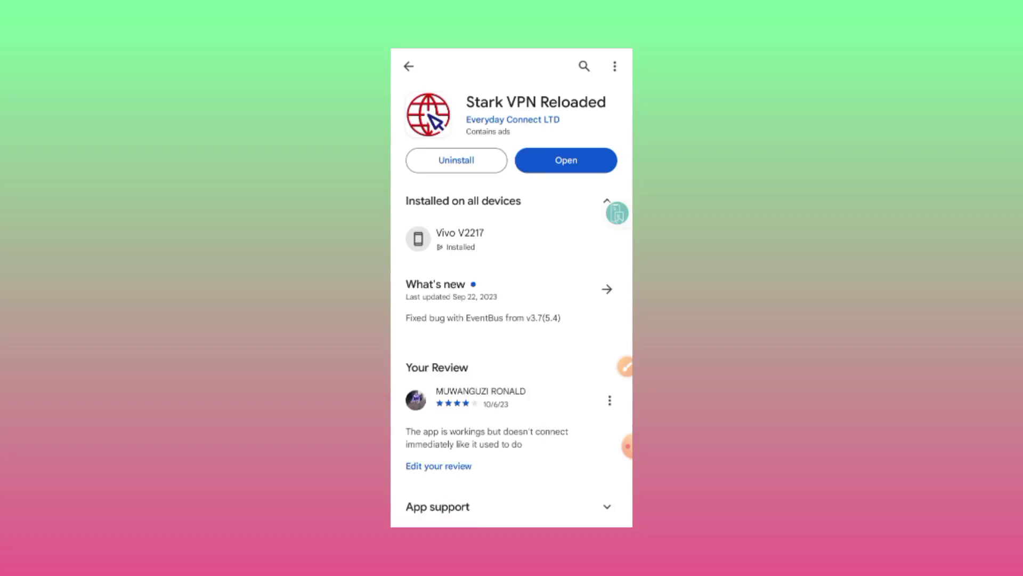
pyautogui.click(627, 446)
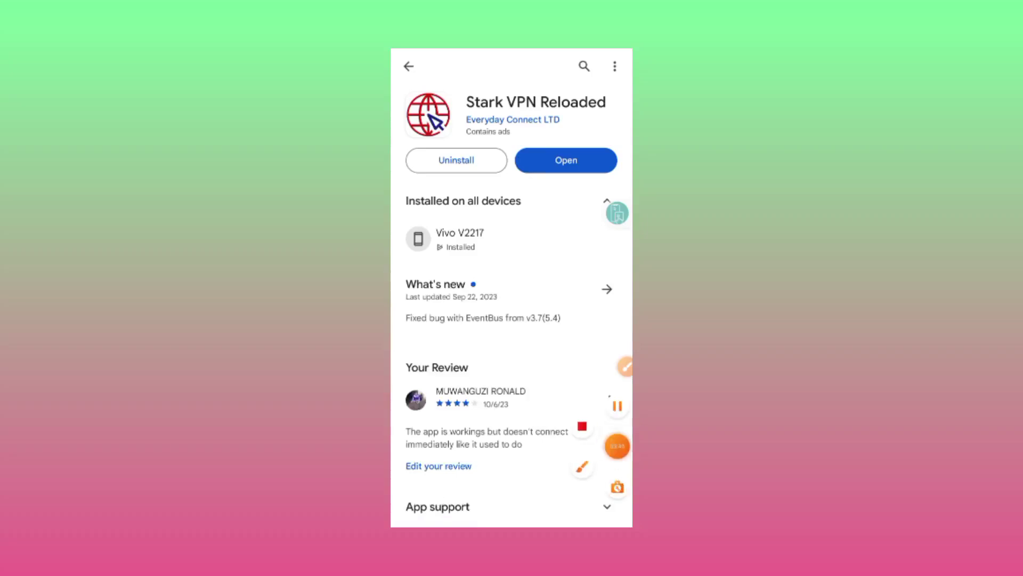
pyautogui.click(626, 366)
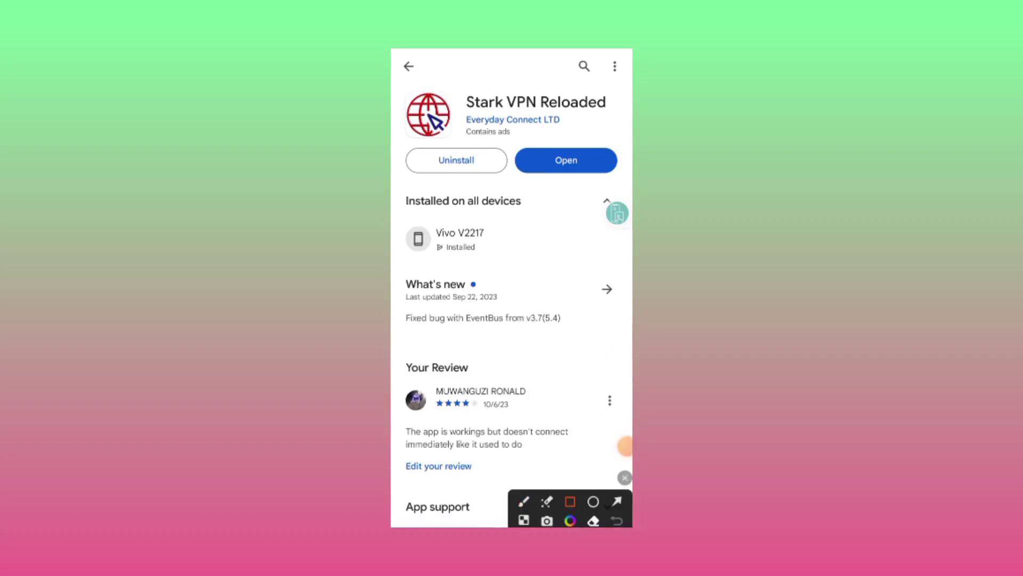
pyautogui.moveTo(403, 86)
pyautogui.mouseDown()
pyautogui.moveTo(459, 142)
pyautogui.moveTo(534, 179)
pyautogui.moveTo(621, 182)
pyautogui.mouseUp()
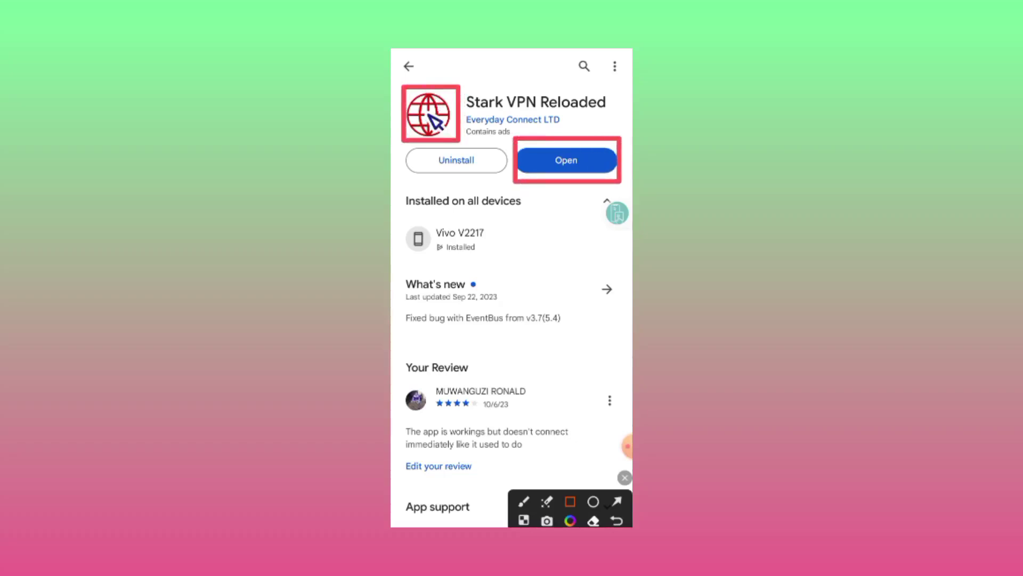
pyautogui.click(624, 477)
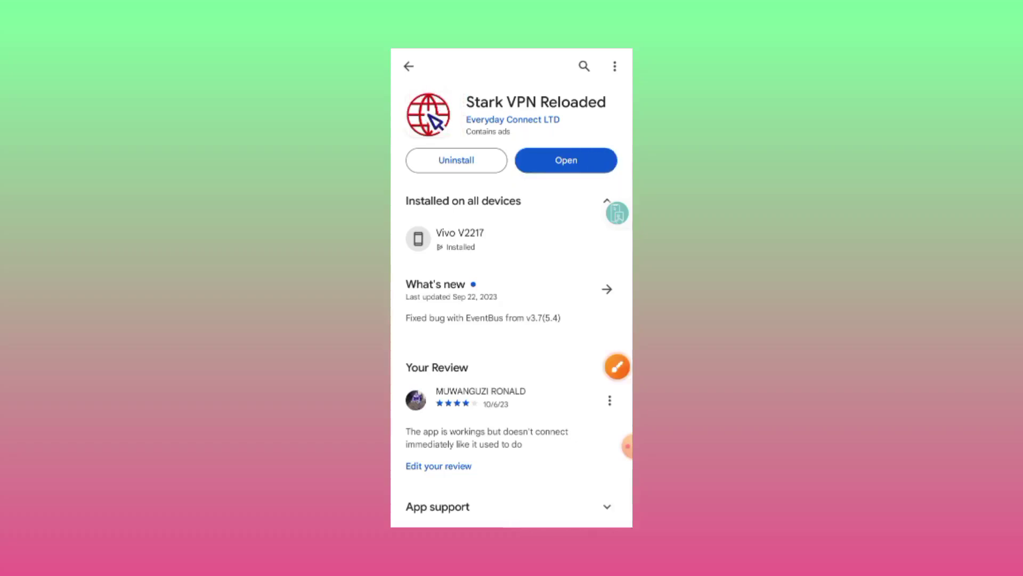
pyautogui.click(627, 447)
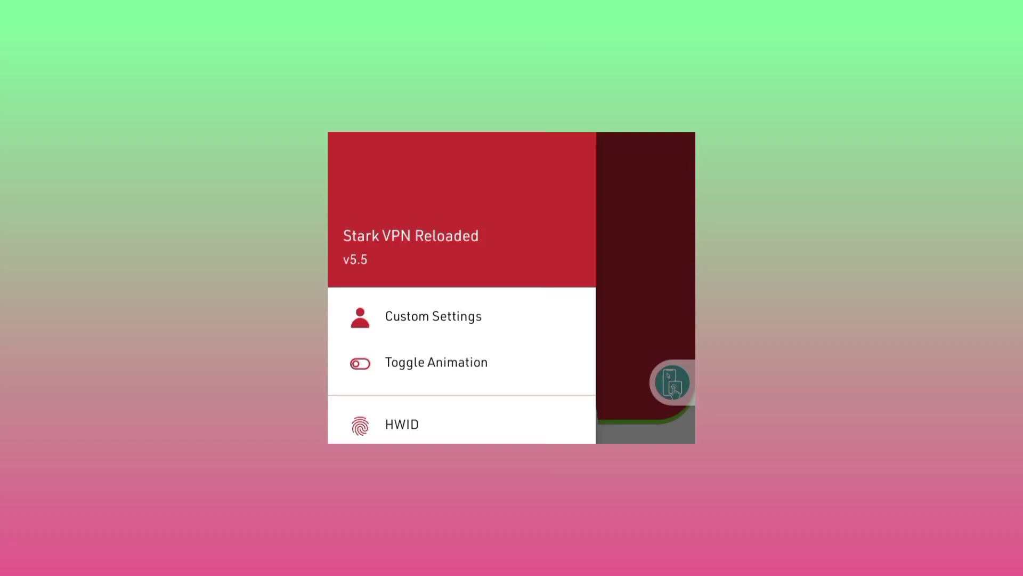
# Step: Switch Stark VPN Reloaded's custom connection mode to SSL
pyautogui.click(434, 316)
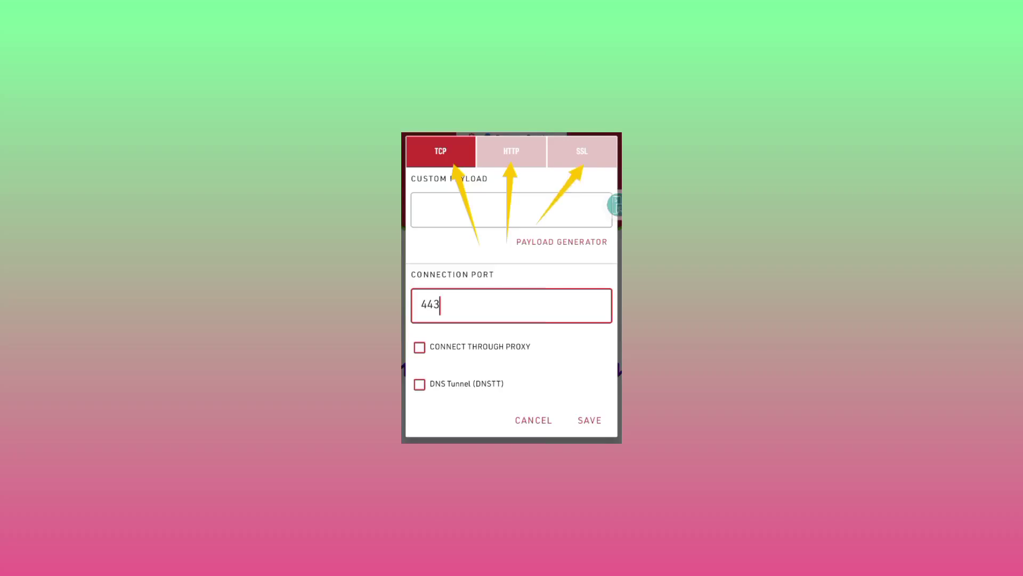
pyautogui.click(581, 152)
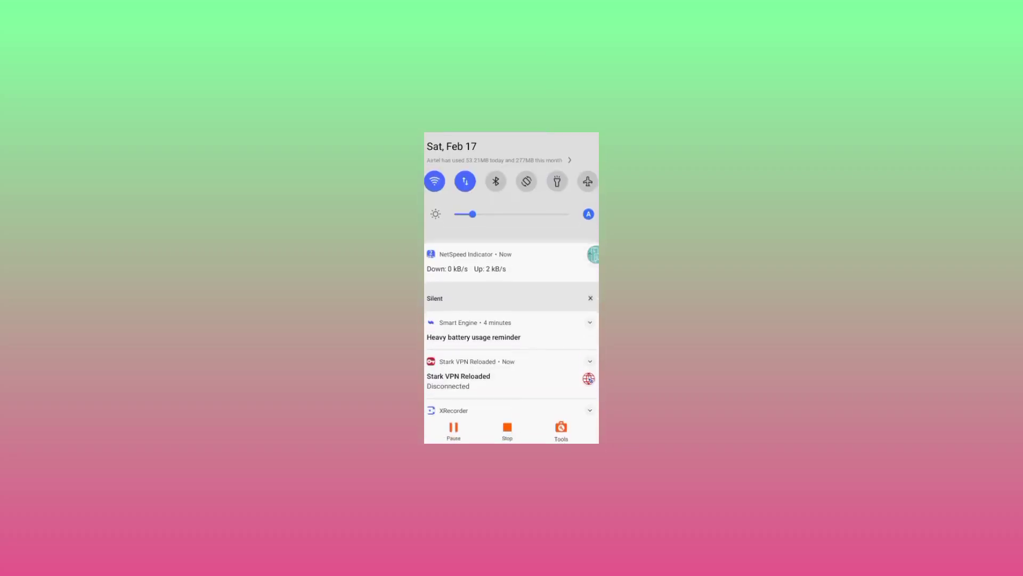
# Step: Return to Stark VPN Reloaded through its notification in the shade
pyautogui.moveTo(593, 255)
pyautogui.mouseDown()
pyautogui.moveTo(586, 187)
pyautogui.moveTo(594, 261)
pyautogui.mouseUp()
pyautogui.click(589, 379)
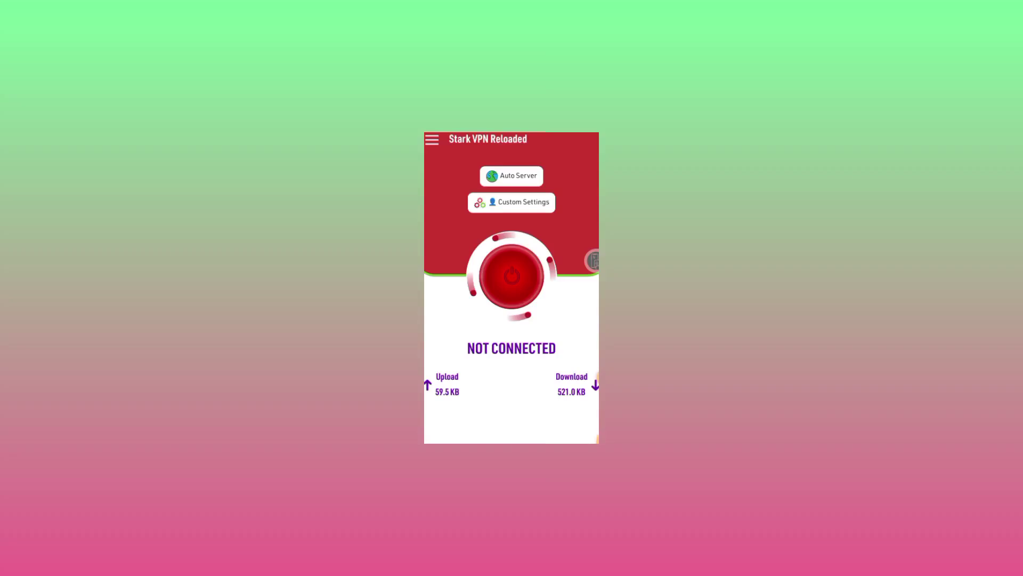
# Step: Start the VPN with the power button and wait for CONNECTED
pyautogui.click(512, 276)
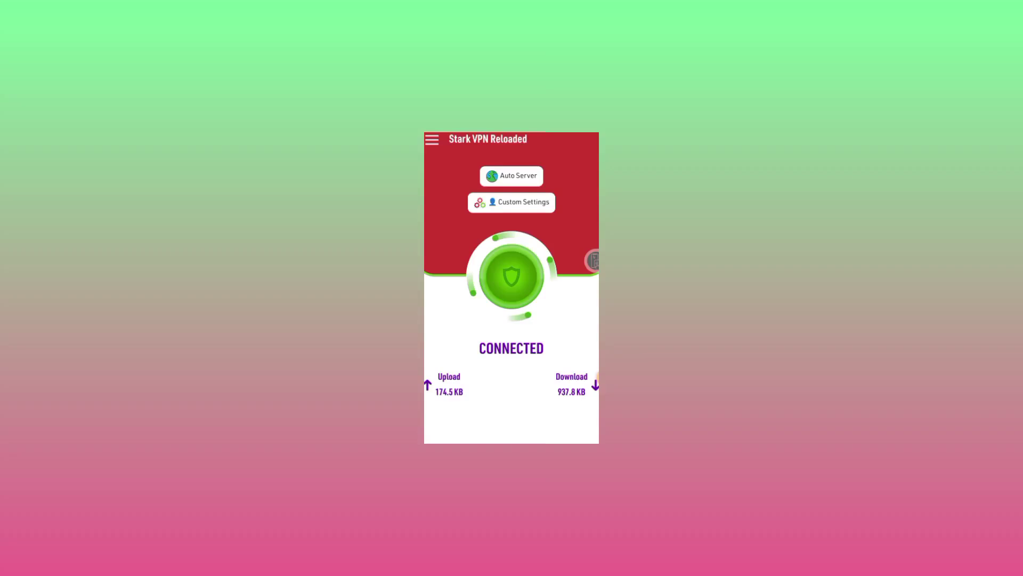
pyautogui.moveTo(511, 134); pyautogui.dragTo(512, 373)
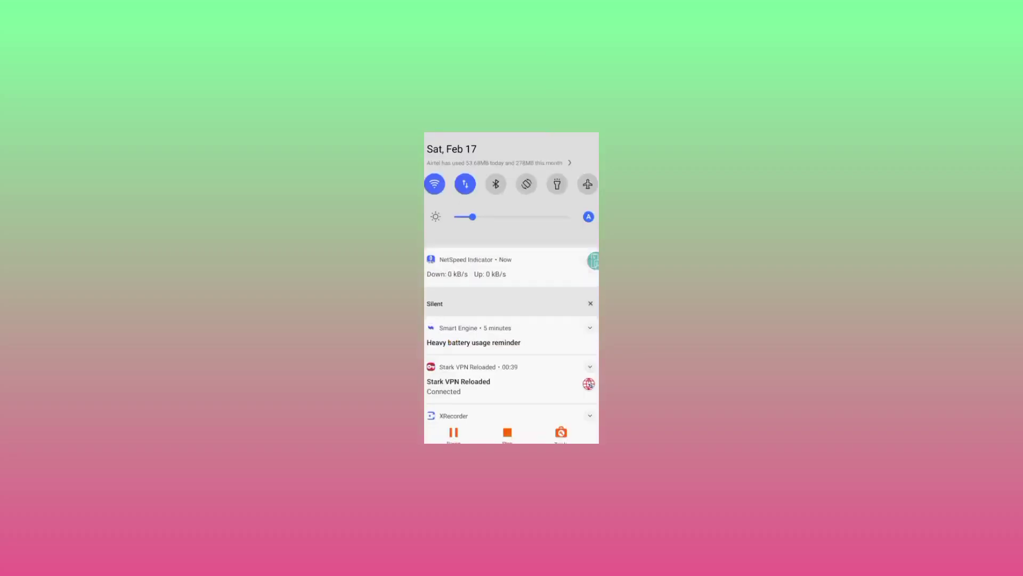
pyautogui.moveTo(593, 260)
pyautogui.mouseDown()
pyautogui.moveTo(589, 169)
pyautogui.moveTo(591, 197)
pyautogui.moveTo(583, 180)
pyautogui.moveTo(593, 182)
pyautogui.moveTo(590, 196)
pyautogui.moveTo(585, 180)
pyautogui.moveTo(593, 182)
pyautogui.mouseUp()
pyautogui.click(469, 375)
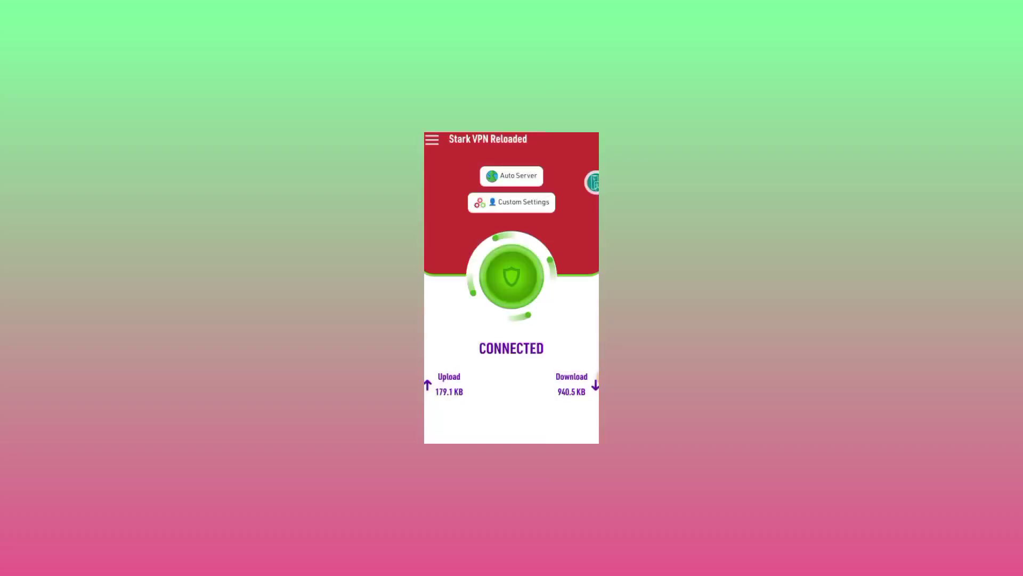